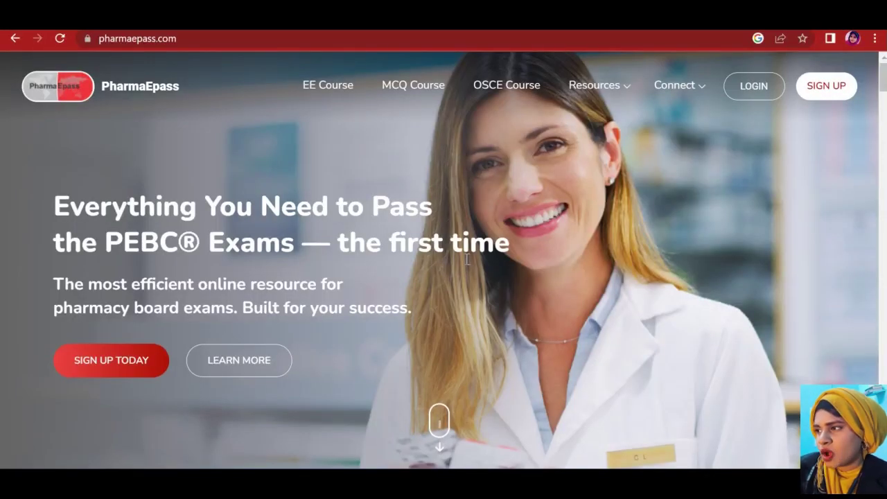
- Scroll down to the Smarter Way to Prep section and show the Fully Online Learning Platform feature
{"action": "scroll", "coordinate": [468, 260], "scroll_direction": "down", "scroll_amount": 5}
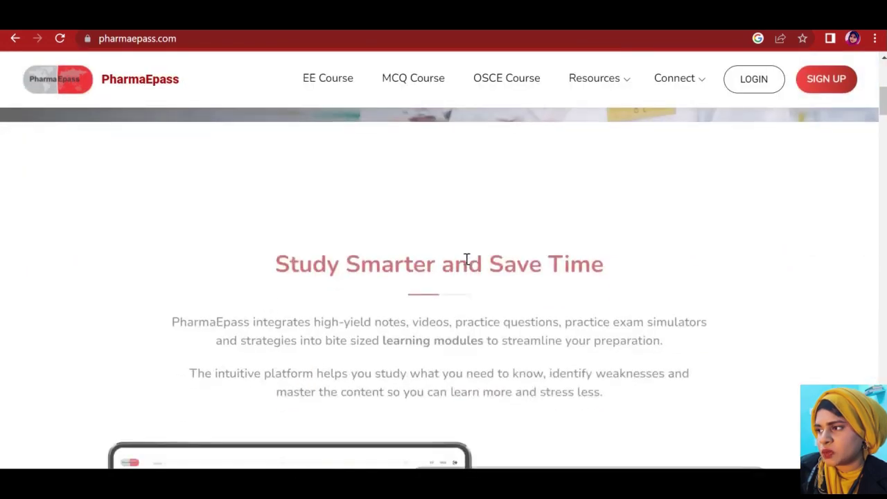
{"action": "scroll", "coordinate": [468, 260], "scroll_direction": "down", "scroll_amount": 2}
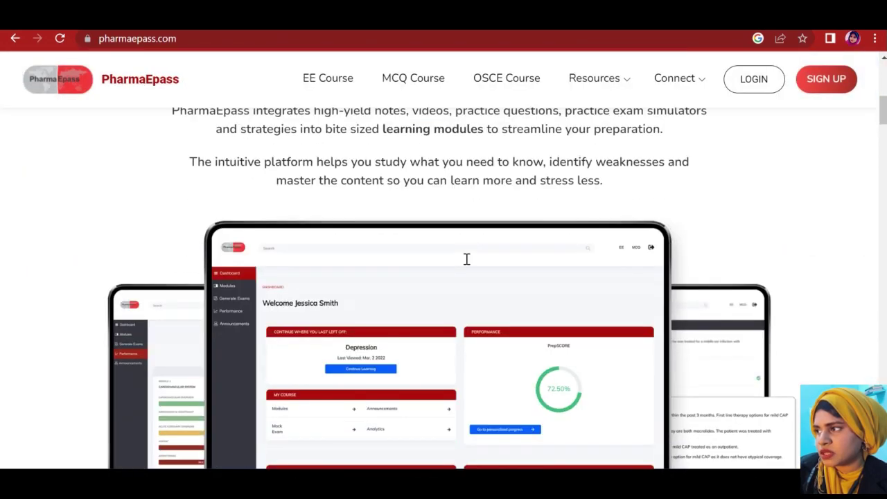
{"action": "scroll", "coordinate": [468, 260], "scroll_direction": "down", "scroll_amount": 4}
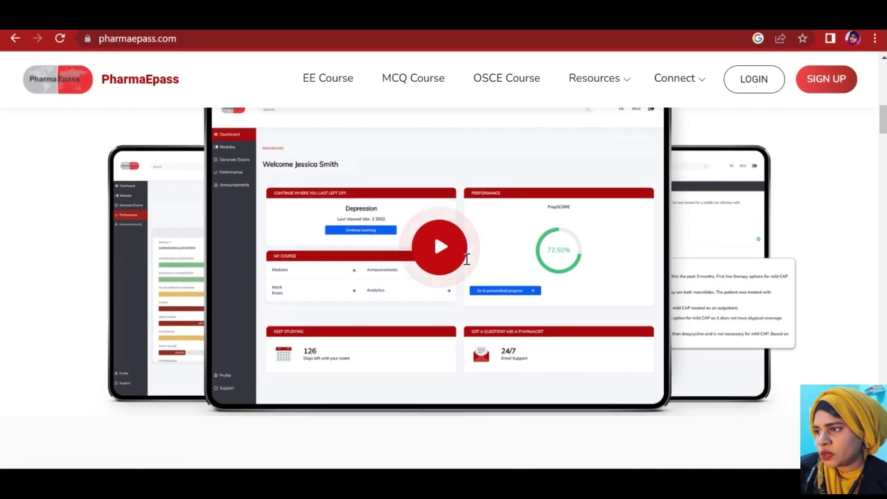
{"action": "scroll", "coordinate": [467, 259], "scroll_direction": "down", "scroll_amount": 4}
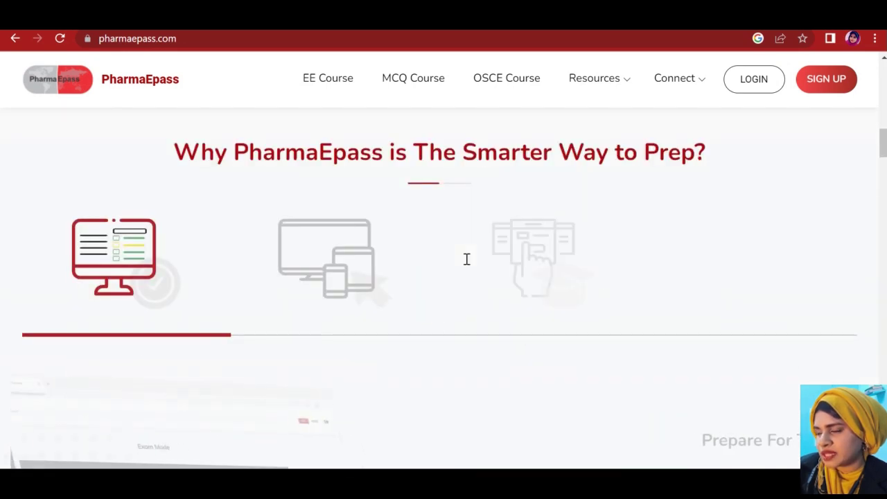
{"action": "scroll", "coordinate": [468, 259], "scroll_direction": "down", "scroll_amount": 2}
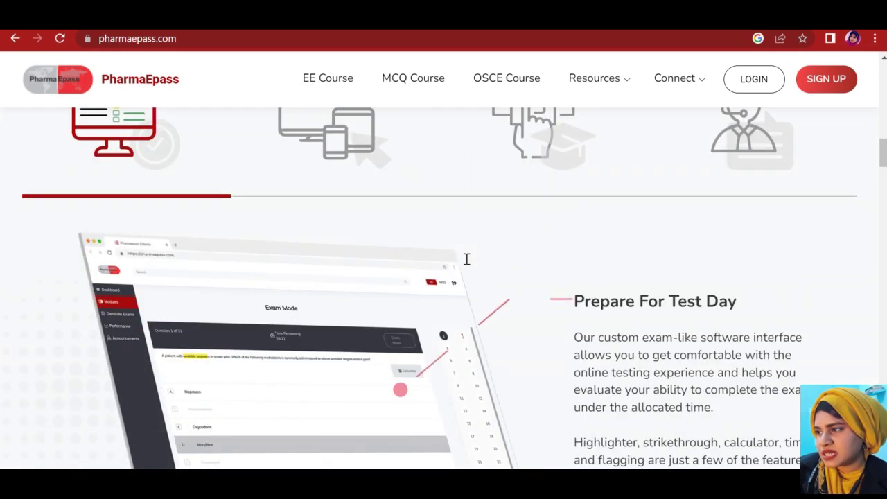
{"action": "scroll", "coordinate": [467, 260], "scroll_direction": "down", "scroll_amount": 1}
{"action": "scroll", "coordinate": [467, 260], "scroll_direction": "down", "scroll_amount": 1}
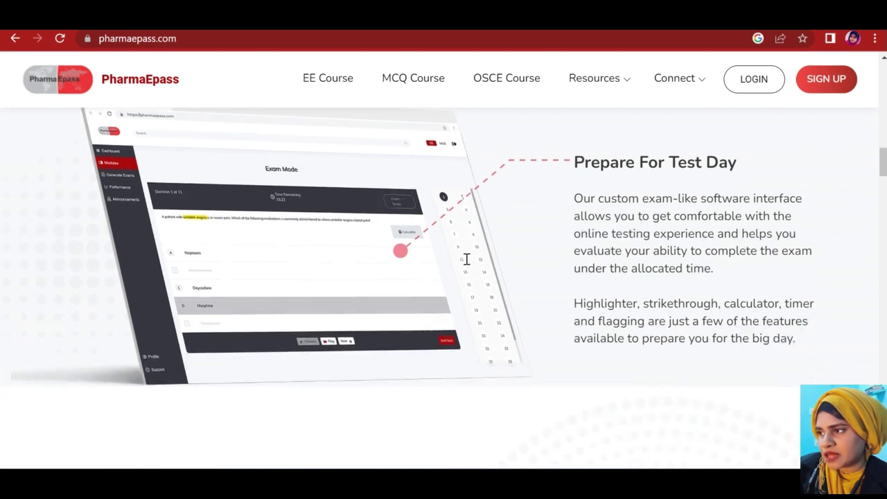
{"action": "scroll", "coordinate": [467, 259], "scroll_direction": "up", "scroll_amount": 1}
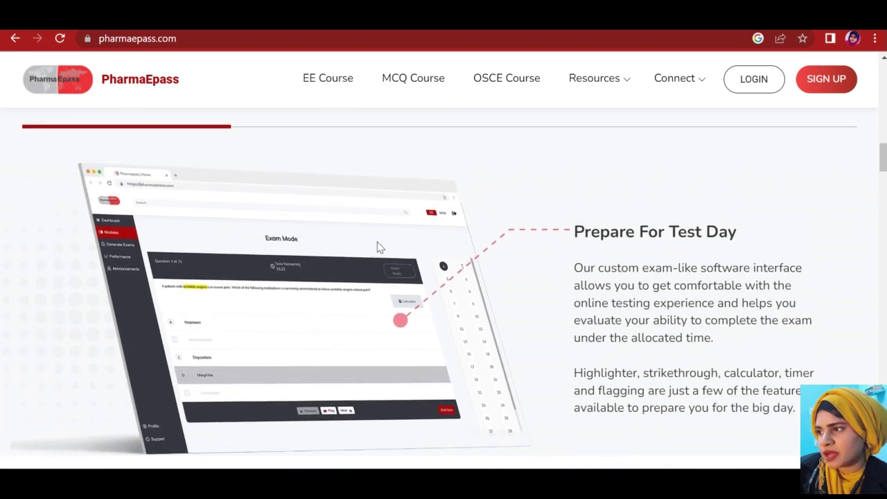
{"action": "scroll", "coordinate": [367, 246], "scroll_direction": "up", "scroll_amount": 1}
{"action": "left_click", "coordinate": [331, 146]}
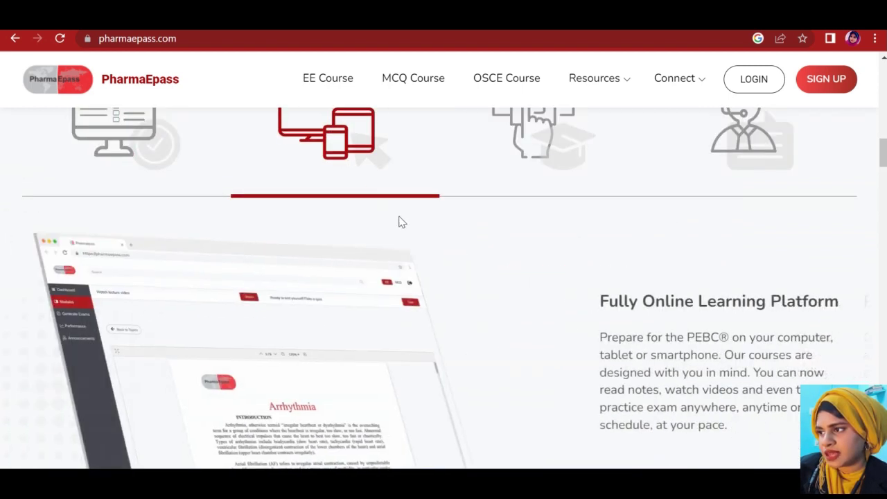
- Show the Learn Efficiently feature
{"action": "scroll", "coordinate": [401, 222], "scroll_direction": "down", "scroll_amount": 1}
{"action": "scroll", "coordinate": [401, 221], "scroll_direction": "down", "scroll_amount": 1}
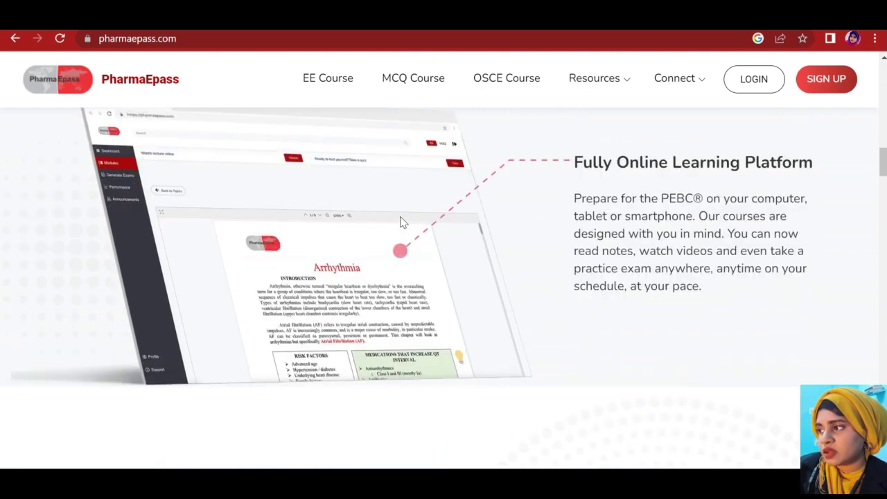
{"action": "scroll", "coordinate": [401, 221], "scroll_direction": "up", "scroll_amount": 3}
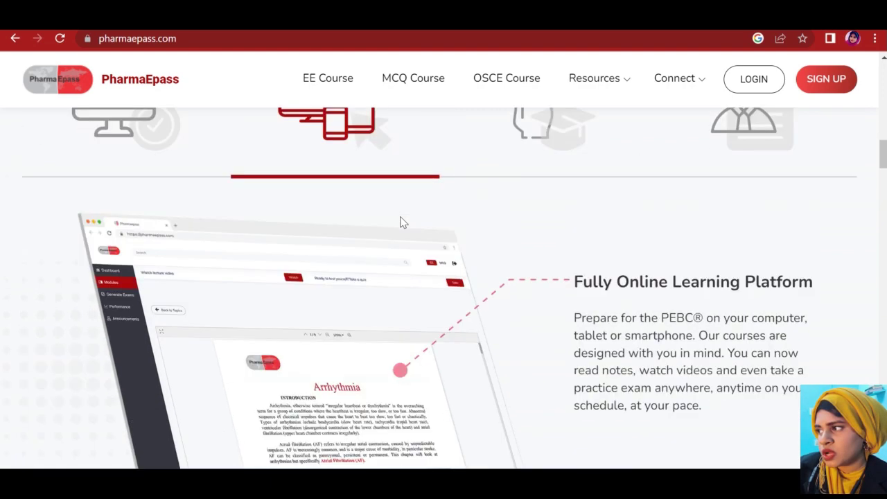
{"action": "left_click", "coordinate": [530, 202]}
- Show the Always Supportive feature description, then scroll toward Key Features
{"action": "scroll", "coordinate": [531, 203], "scroll_direction": "down", "scroll_amount": 2}
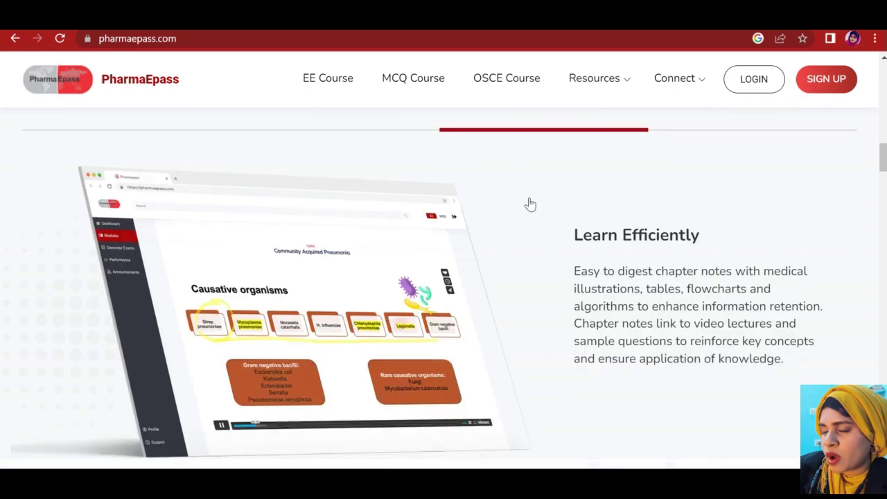
{"action": "scroll", "coordinate": [531, 203], "scroll_direction": "down", "scroll_amount": 1}
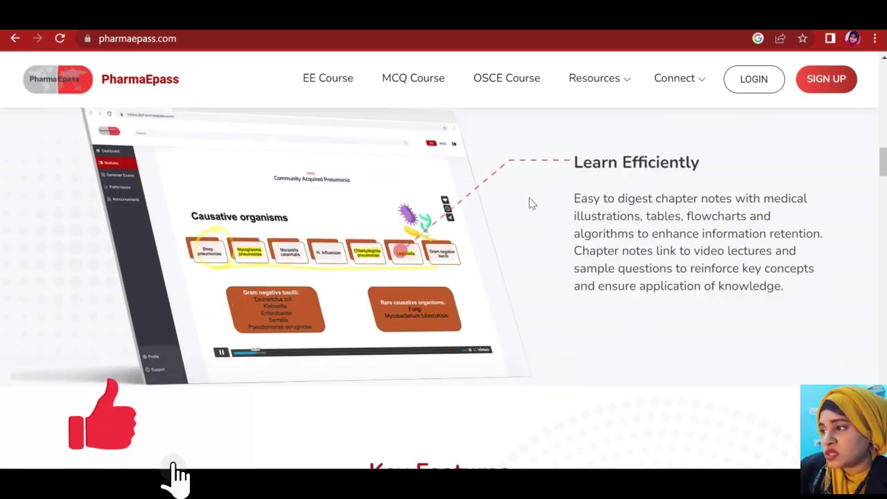
{"action": "scroll", "coordinate": [531, 203], "scroll_direction": "up", "scroll_amount": 1}
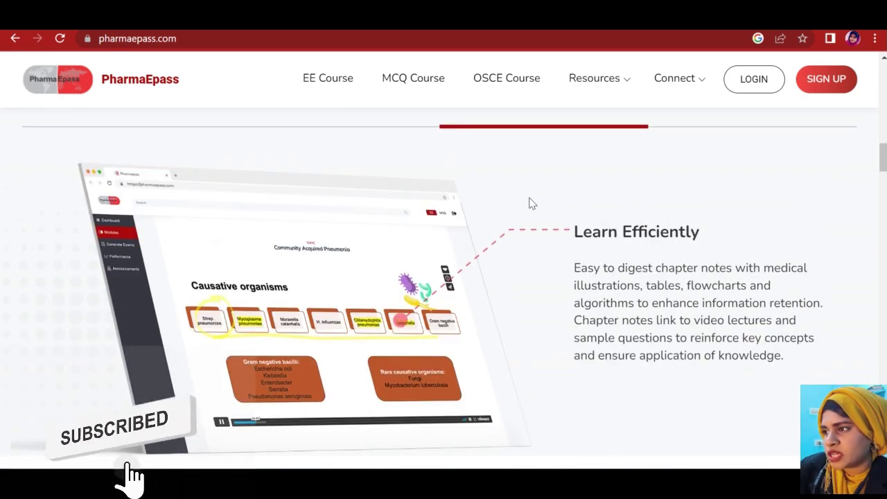
{"action": "scroll", "coordinate": [530, 202], "scroll_direction": "up", "scroll_amount": 2}
{"action": "left_click", "coordinate": [690, 211]}
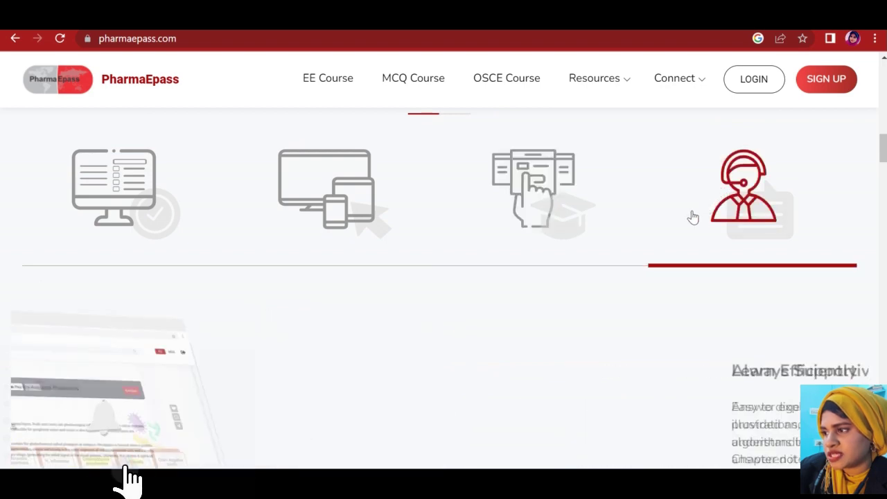
{"action": "scroll", "coordinate": [659, 265], "scroll_direction": "down", "scroll_amount": 2}
{"action": "scroll", "coordinate": [660, 265], "scroll_direction": "down", "scroll_amount": 1}
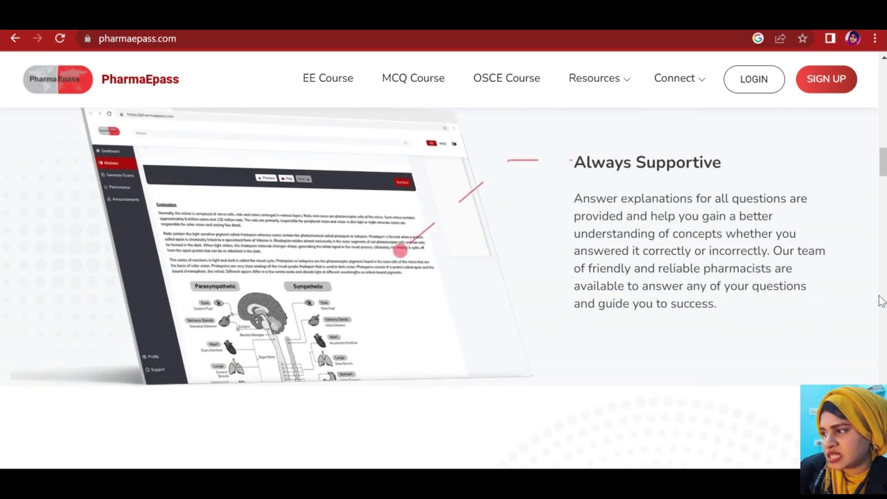
{"action": "scroll", "coordinate": [882, 301], "scroll_direction": "up", "scroll_amount": 1}
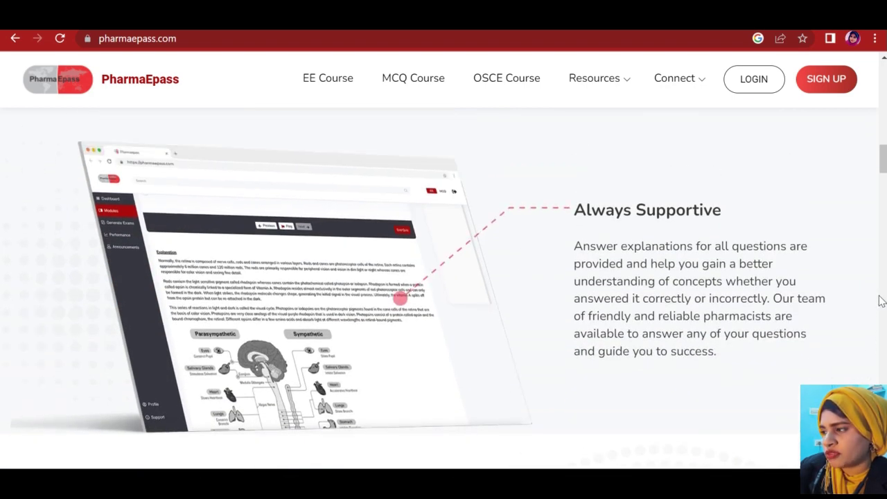
{"action": "scroll", "coordinate": [881, 300], "scroll_direction": "down", "scroll_amount": 4}
- Scroll past the Videos, Interface and Stay Focused cards to Custom, Tracking and Randomize Options
{"action": "scroll", "coordinate": [882, 300], "scroll_direction": "down", "scroll_amount": 2}
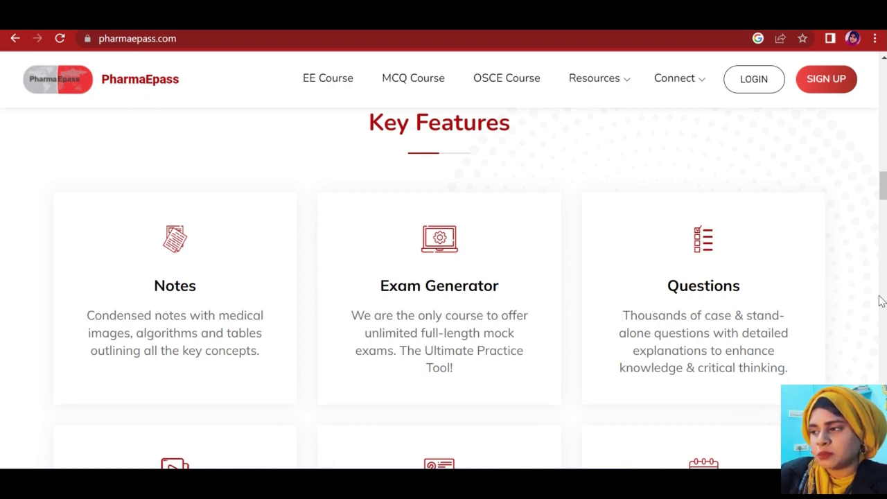
{"action": "scroll", "coordinate": [882, 301], "scroll_direction": "down", "scroll_amount": 4}
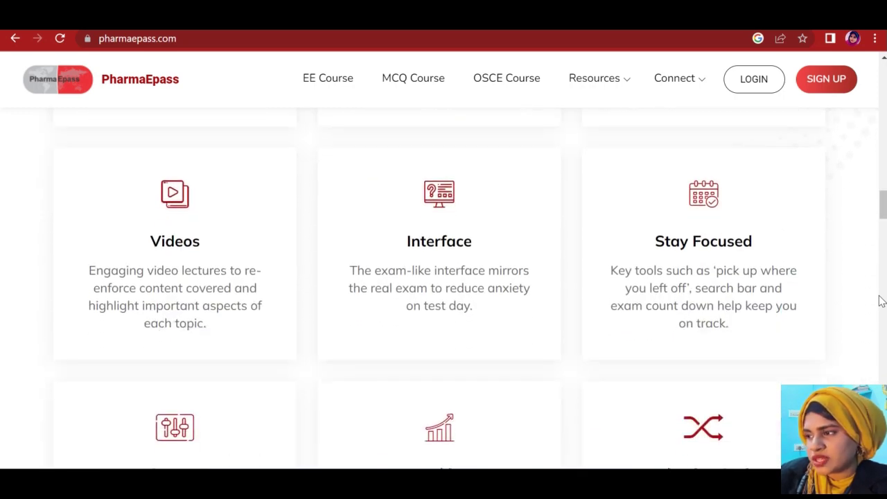
{"action": "scroll", "coordinate": [881, 301], "scroll_direction": "down", "scroll_amount": 3}
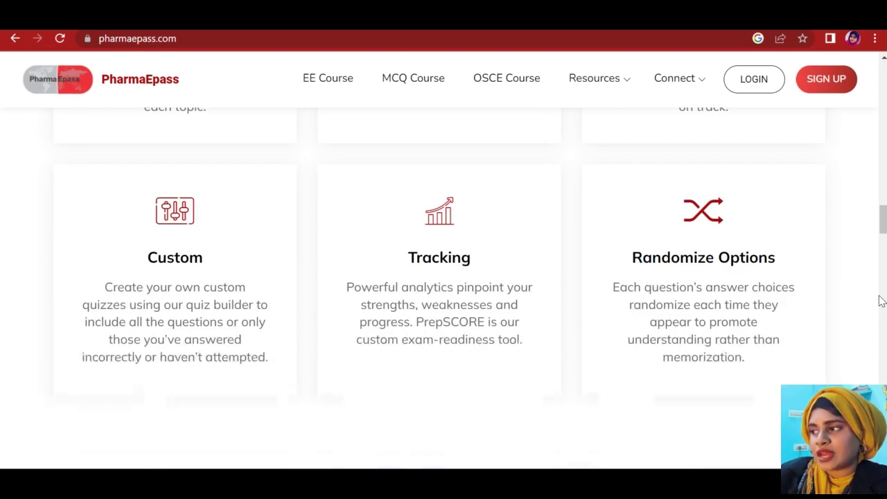
{"action": "scroll", "coordinate": [881, 301], "scroll_direction": "down", "scroll_amount": 1}
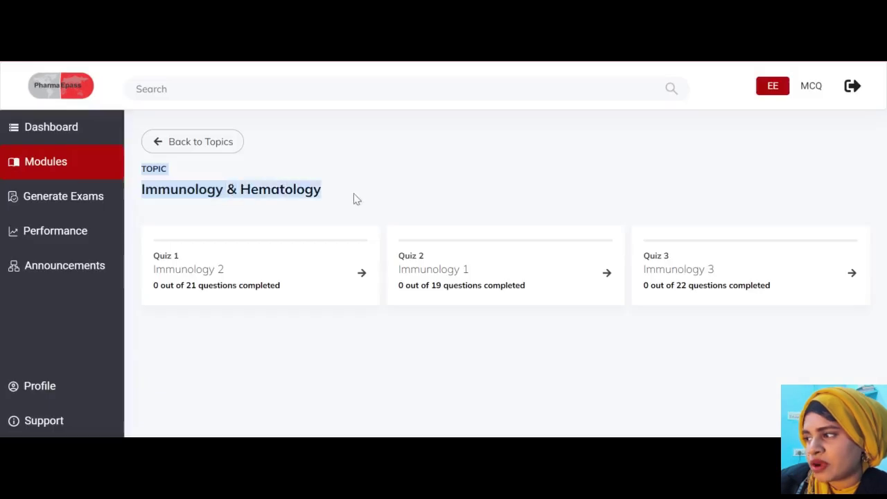
{"action": "left_click", "coordinate": [300, 275]}
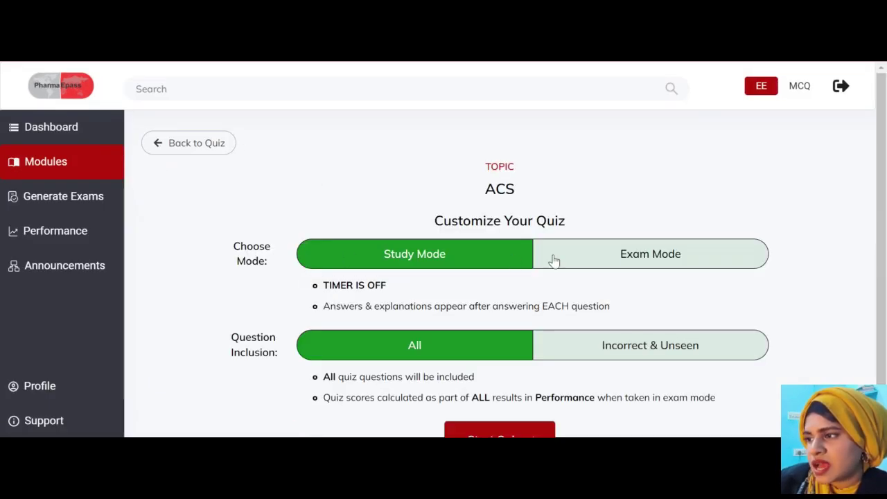
{"action": "scroll", "coordinate": [630, 257], "scroll_direction": "down", "scroll_amount": 1}
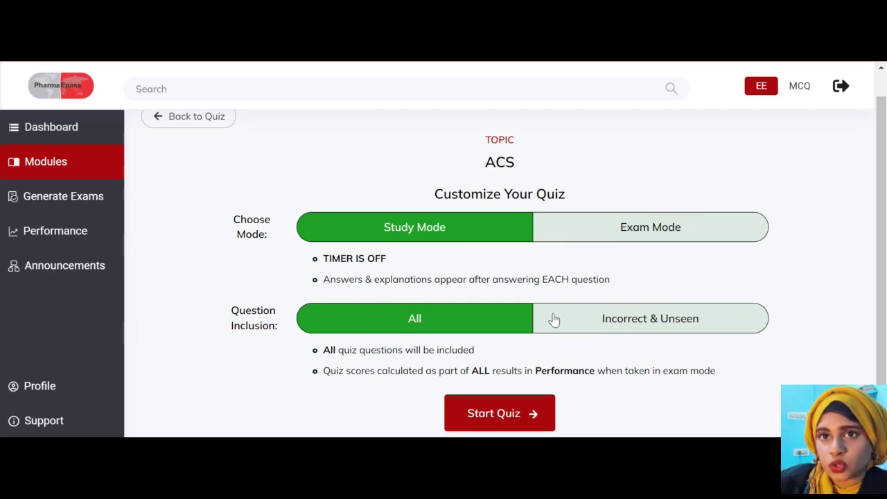
{"action": "left_click", "coordinate": [582, 237]}
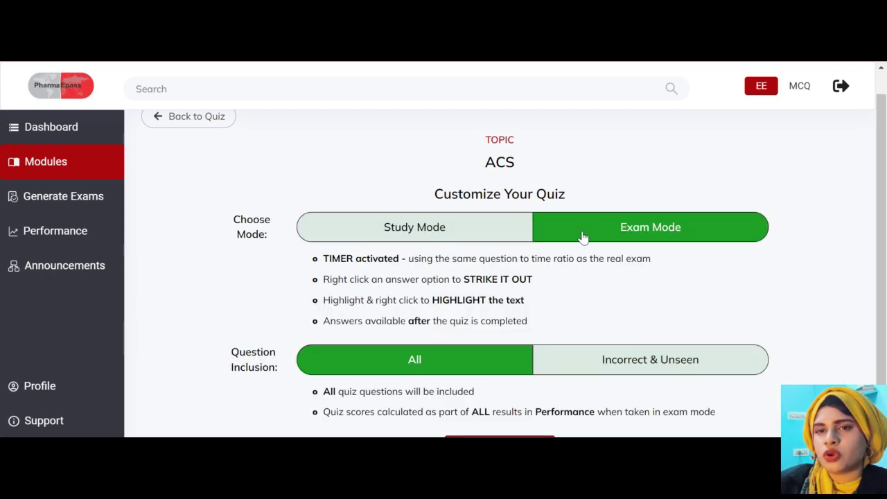
{"action": "left_click", "coordinate": [437, 236]}
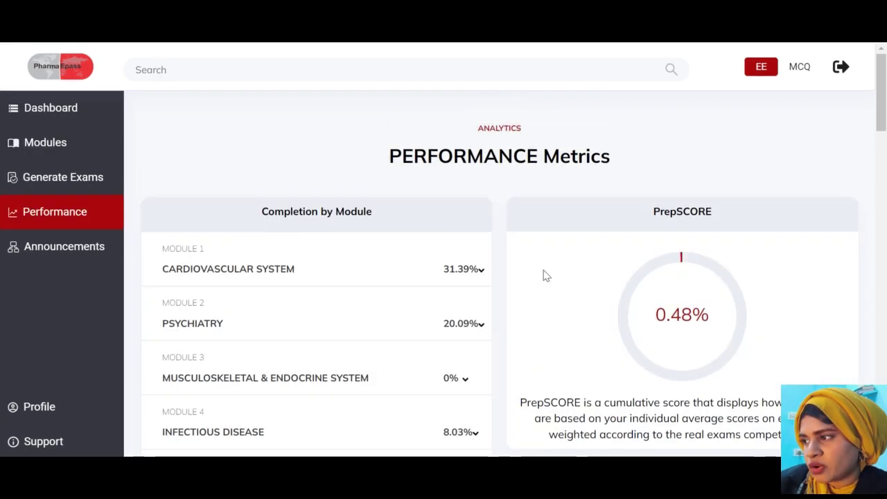
{"action": "scroll", "coordinate": [545, 276], "scroll_direction": "down", "scroll_amount": 5}
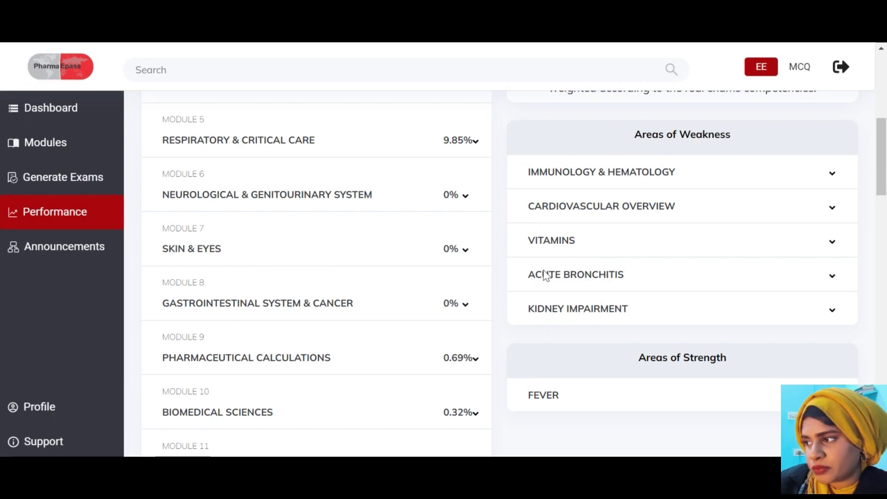
{"action": "scroll", "coordinate": [545, 275], "scroll_direction": "down", "scroll_amount": 4}
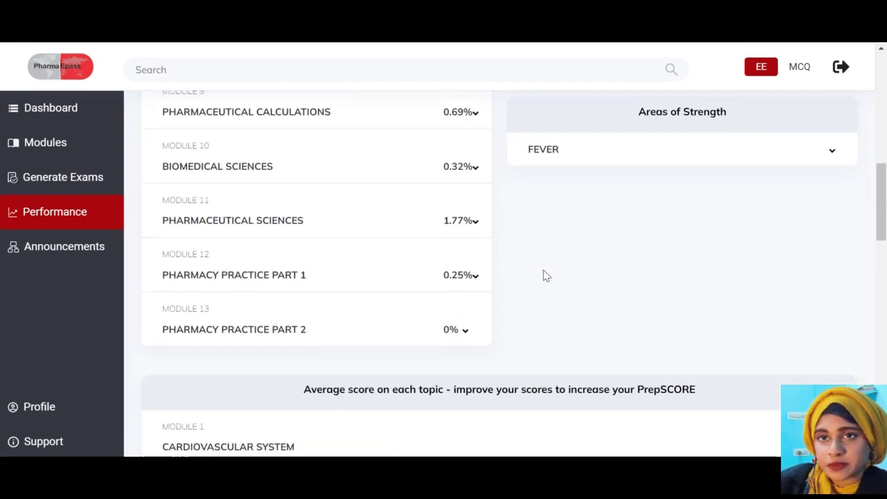
{"action": "scroll", "coordinate": [544, 276], "scroll_direction": "down", "scroll_amount": 4}
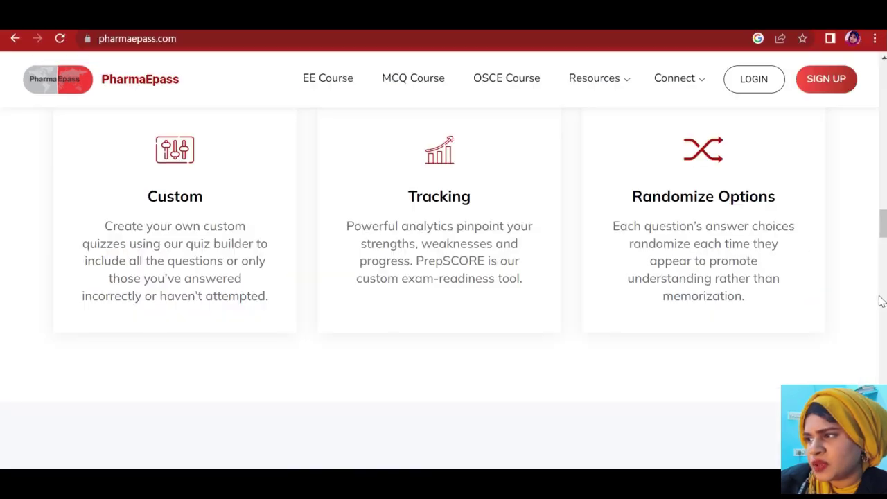
{"action": "scroll", "coordinate": [881, 298], "scroll_direction": "down", "scroll_amount": 3}
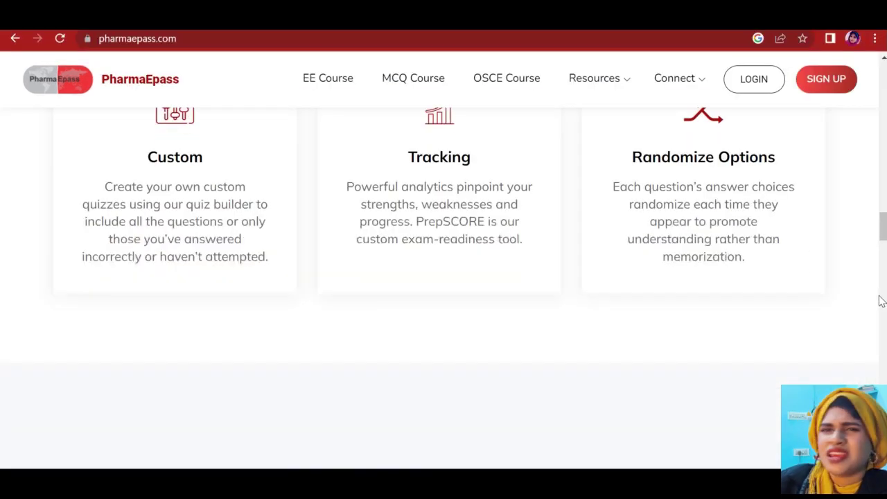
- Raise the browser zoom to 150% for easier reading
{"action": "scroll", "coordinate": [881, 300], "scroll_direction": "down", "scroll_amount": 3}
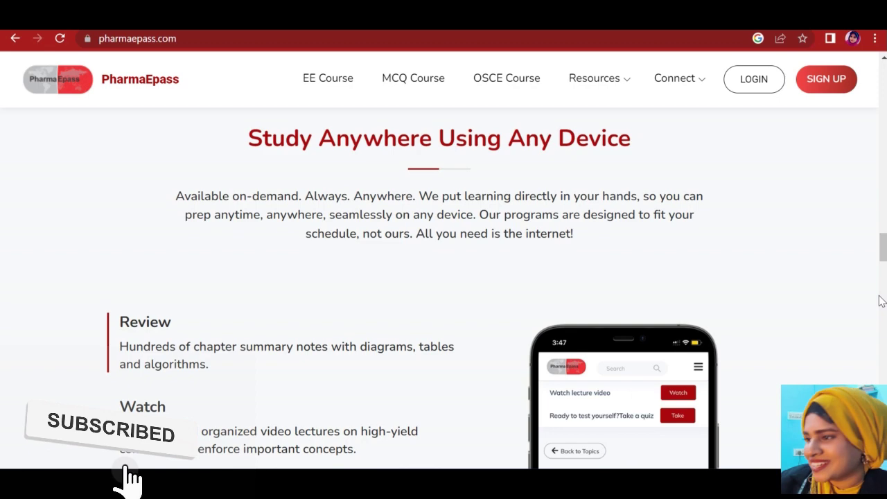
{"action": "scroll", "coordinate": [880, 301], "scroll_direction": "down", "scroll_amount": 1}
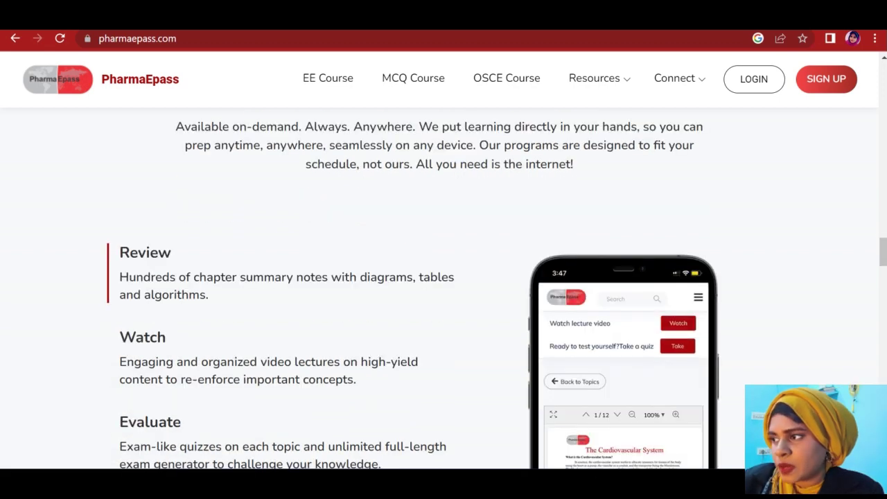
{"action": "left_click", "coordinate": [875, 39]}
{"action": "left_click", "coordinate": [835, 170]}
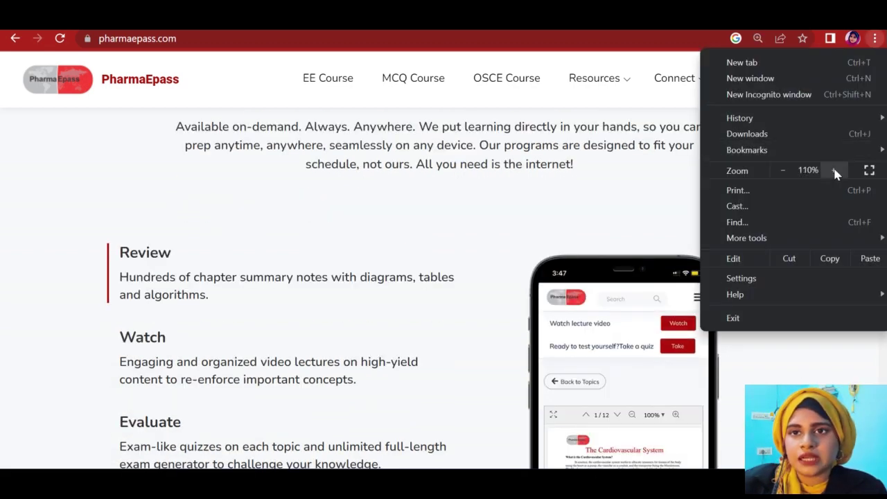
{"action": "left_click", "coordinate": [835, 170]}
{"action": "left_click", "coordinate": [835, 171]}
{"action": "left_click", "coordinate": [610, 270]}
- Scroll through the pricing page's Evaluating Exam, MCQ and OSCE course options
{"action": "scroll", "coordinate": [609, 270], "scroll_direction": "down", "scroll_amount": 3}
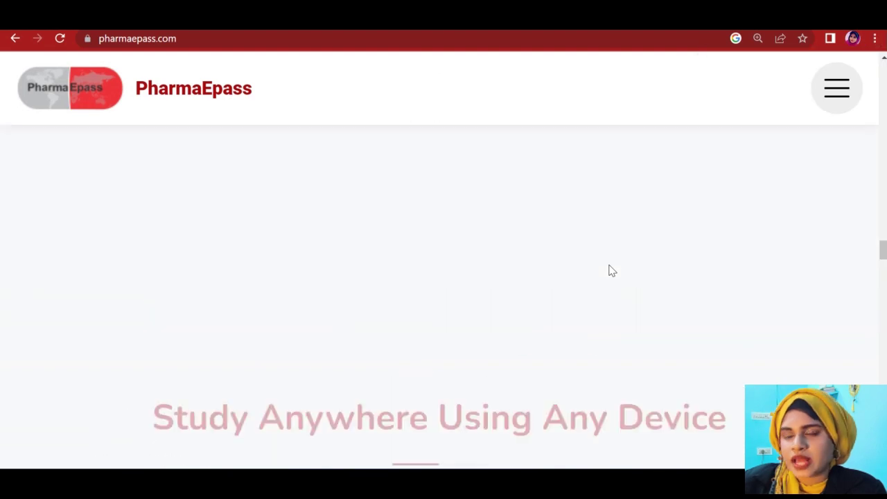
{"action": "scroll", "coordinate": [610, 270], "scroll_direction": "down", "scroll_amount": 5}
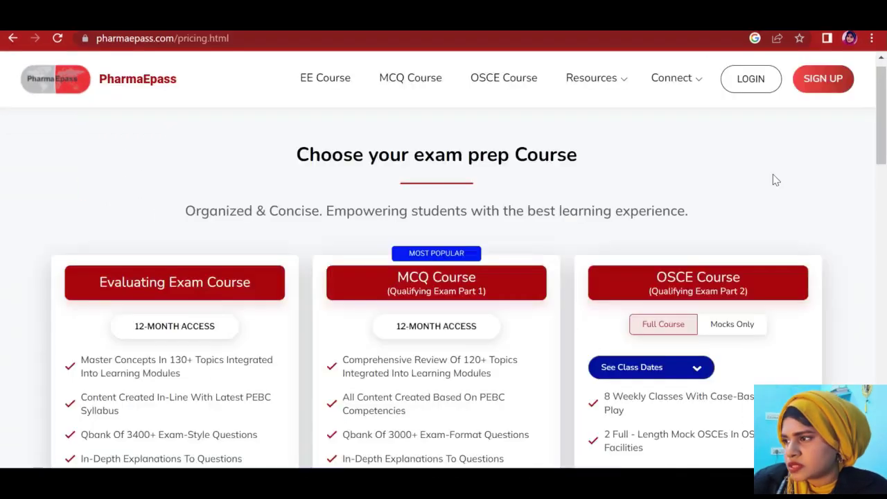
{"action": "scroll", "coordinate": [772, 174], "scroll_direction": "down", "scroll_amount": 1}
{"action": "scroll", "coordinate": [772, 174], "scroll_direction": "up", "scroll_amount": 1}
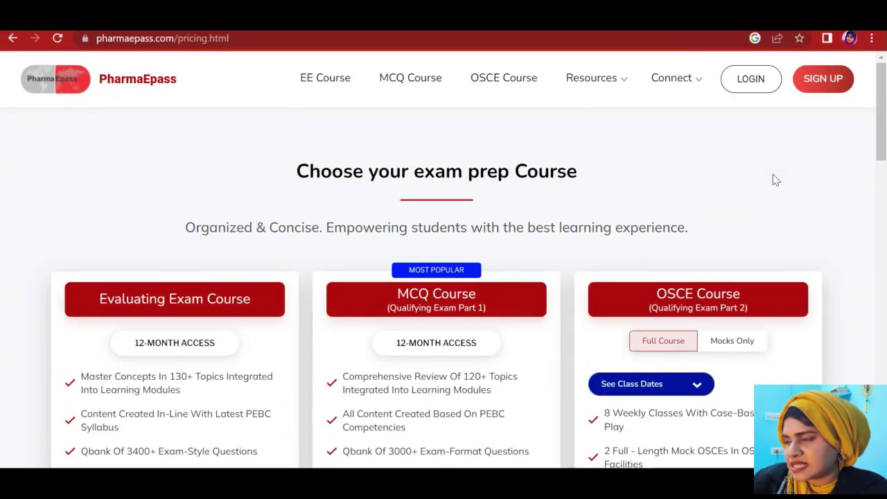
{"action": "scroll", "coordinate": [775, 179], "scroll_direction": "down", "scroll_amount": 2}
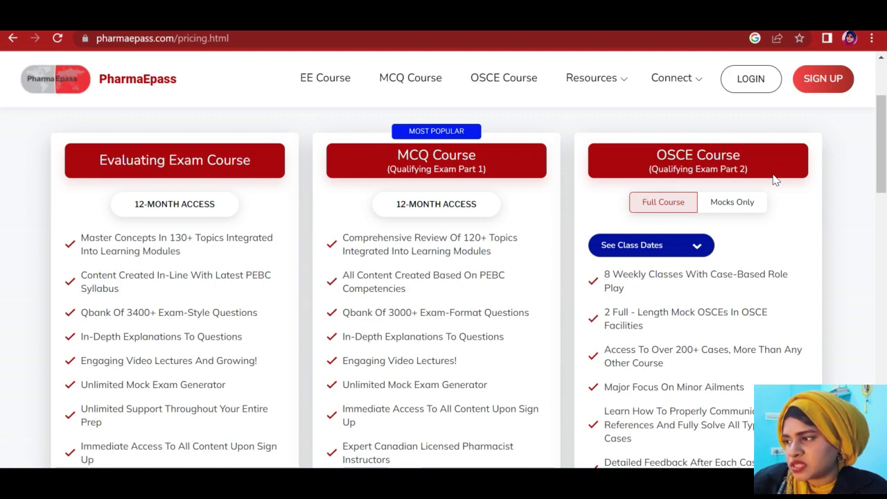
{"action": "scroll", "coordinate": [775, 179], "scroll_direction": "down", "scroll_amount": 4}
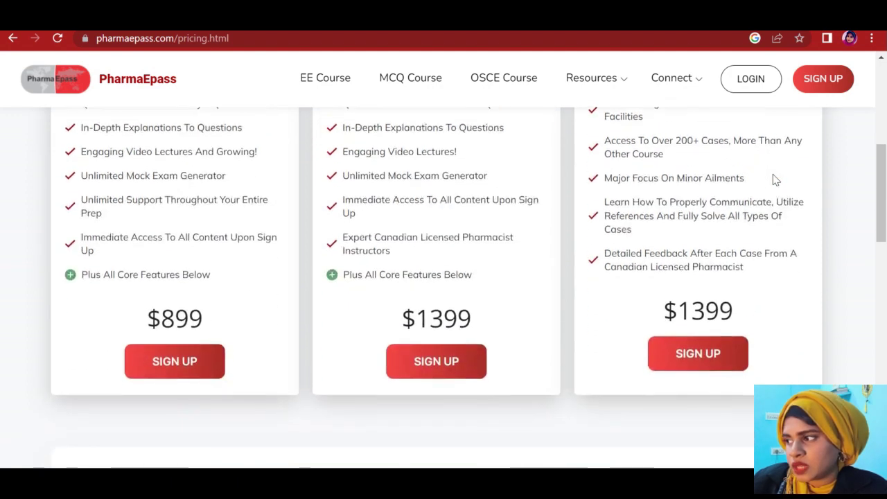
{"action": "scroll", "coordinate": [774, 179], "scroll_direction": "down", "scroll_amount": 4}
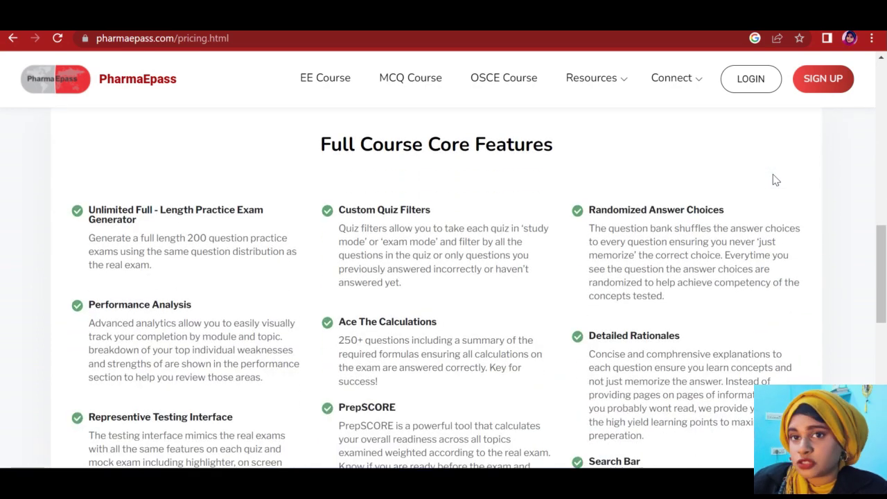
{"action": "scroll", "coordinate": [775, 179], "scroll_direction": "down", "scroll_amount": 1}
{"action": "scroll", "coordinate": [775, 179], "scroll_direction": "down", "scroll_amount": 2}
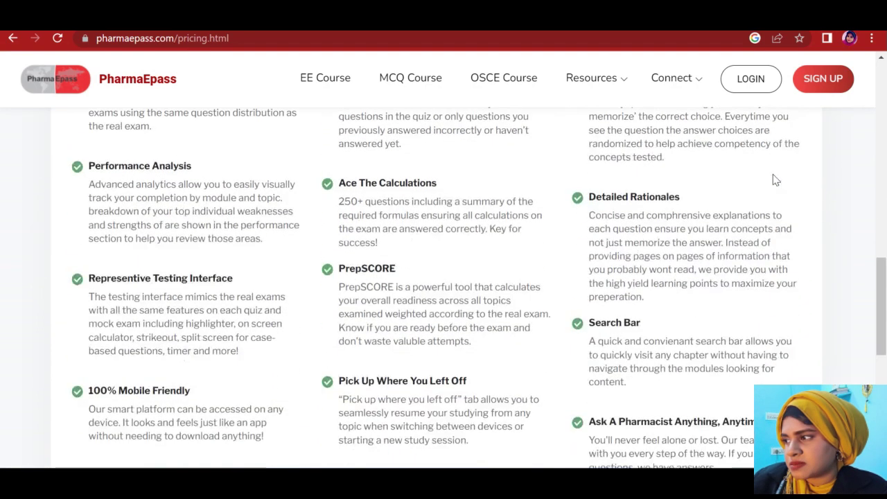
{"action": "scroll", "coordinate": [775, 179], "scroll_direction": "down", "scroll_amount": 2}
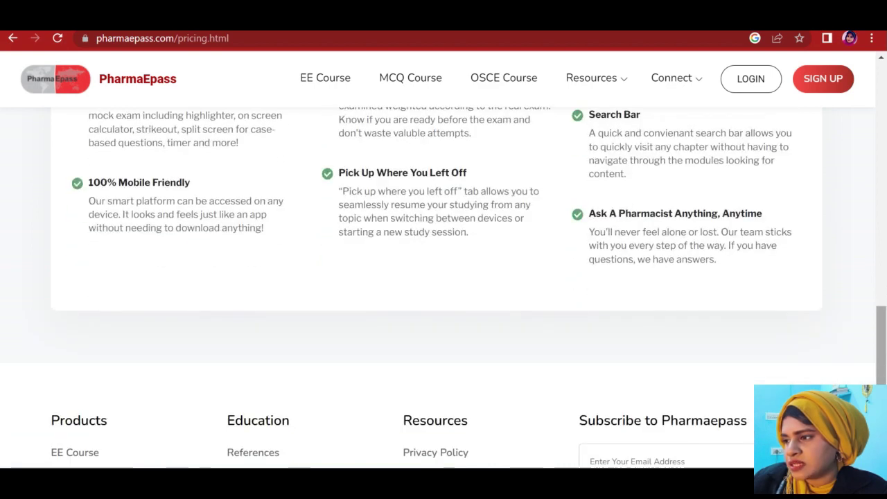
{"action": "left_click_drag", "start_coordinate": [880, 381], "coordinate": [880, 90]}
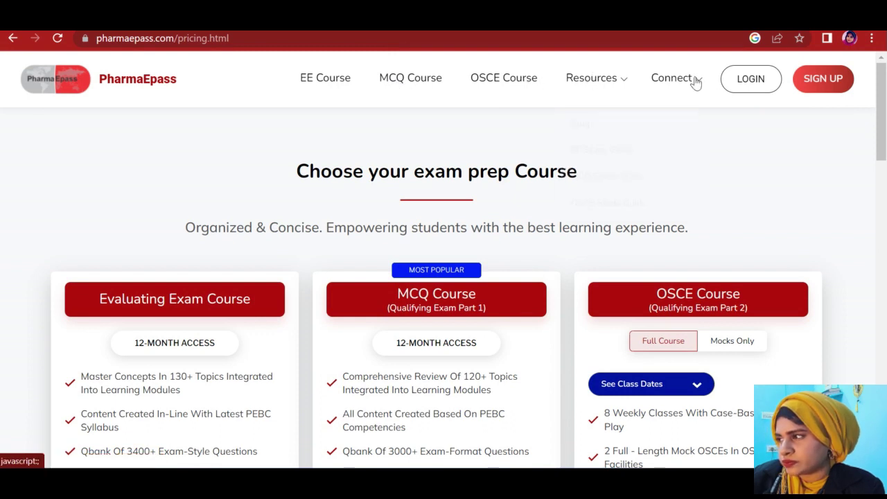
{"action": "mouse_move", "coordinate": [686, 82]}
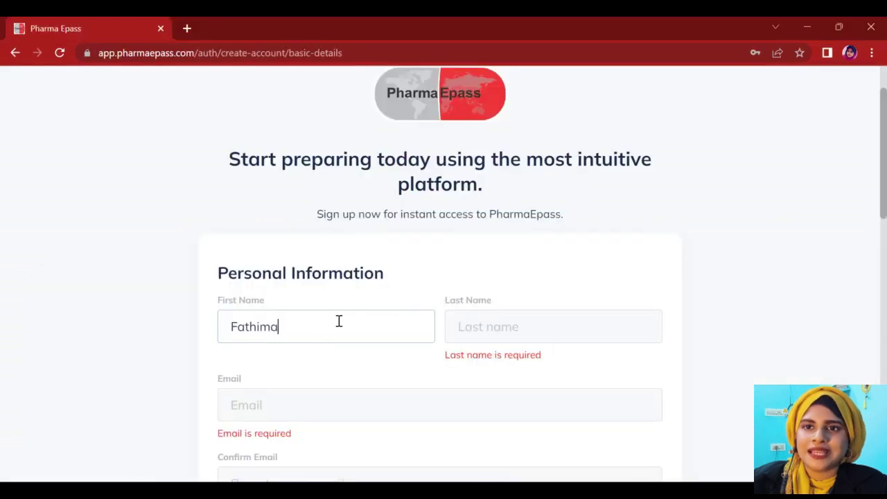
- Enter the user's last name, correcting its spelling
{"action": "left_click", "coordinate": [469, 326]}
{"action": "type", "text": "Sahmeen"}
{"action": "left_click_drag", "start_coordinate": [529, 319], "coordinate": [441, 330]}
{"action": "type", "text": "Shame"}
- Fill in the user's email address and the matching confirmation email
{"action": "left_click", "coordinate": [363, 390]}
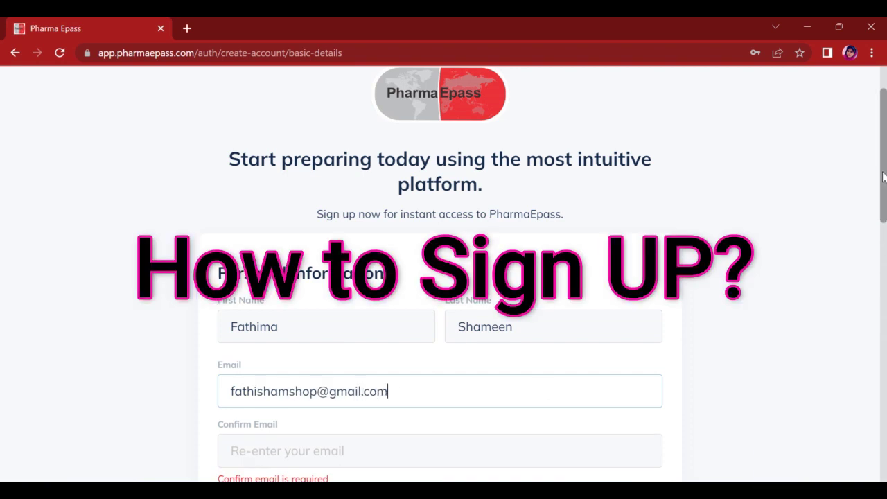
{"action": "scroll", "coordinate": [362, 391], "scroll_direction": "down", "scroll_amount": 2}
{"action": "left_click", "coordinate": [460, 304]}
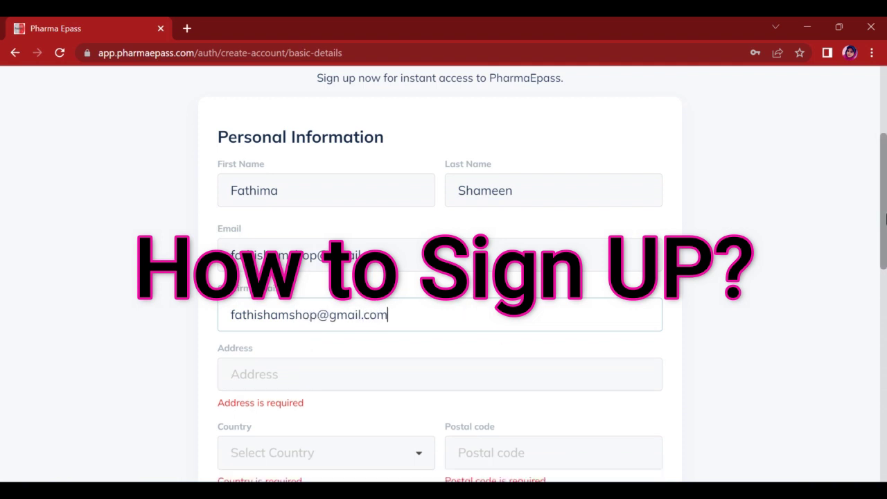
- Enter the street address and bring up the Country list
{"action": "scroll", "coordinate": [220, 385], "scroll_direction": "down", "scroll_amount": 1}
{"action": "left_click", "coordinate": [272, 299]}
{"action": "type", "text": "A"}
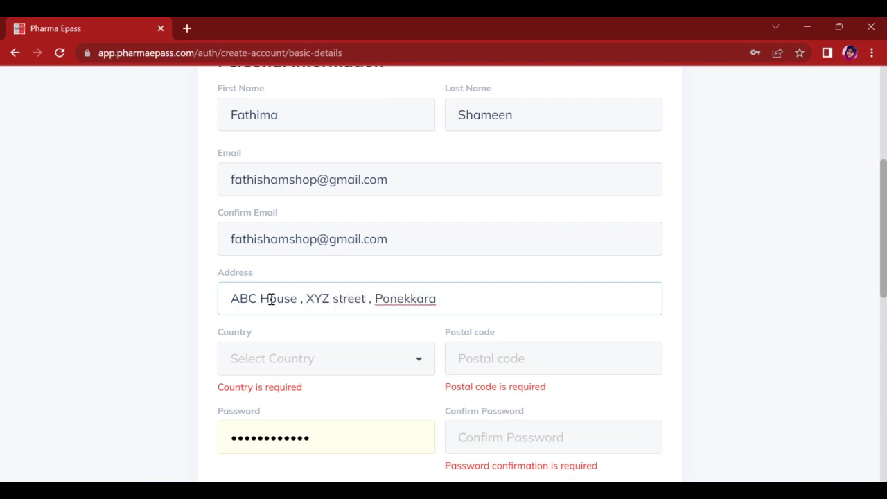
{"action": "left_click", "coordinate": [307, 351]}
{"action": "scroll", "coordinate": [312, 323], "scroll_direction": "down", "scroll_amount": 10}
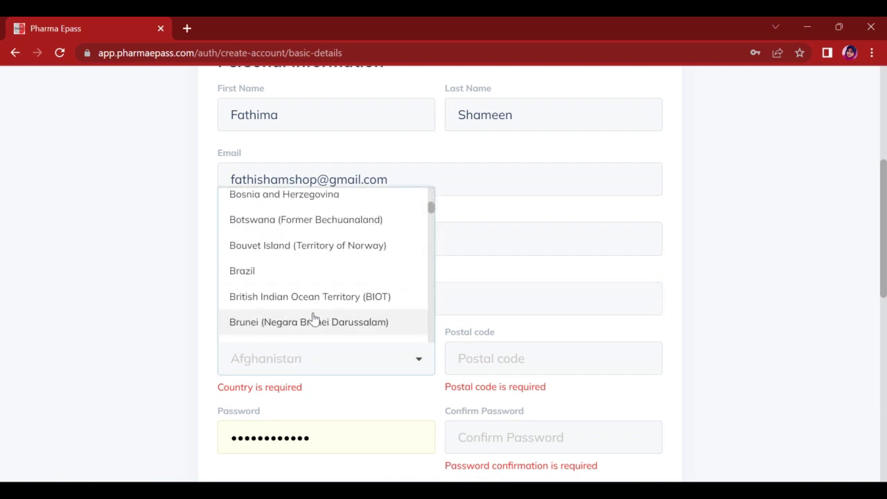
{"action": "scroll", "coordinate": [312, 319], "scroll_direction": "down", "scroll_amount": 15}
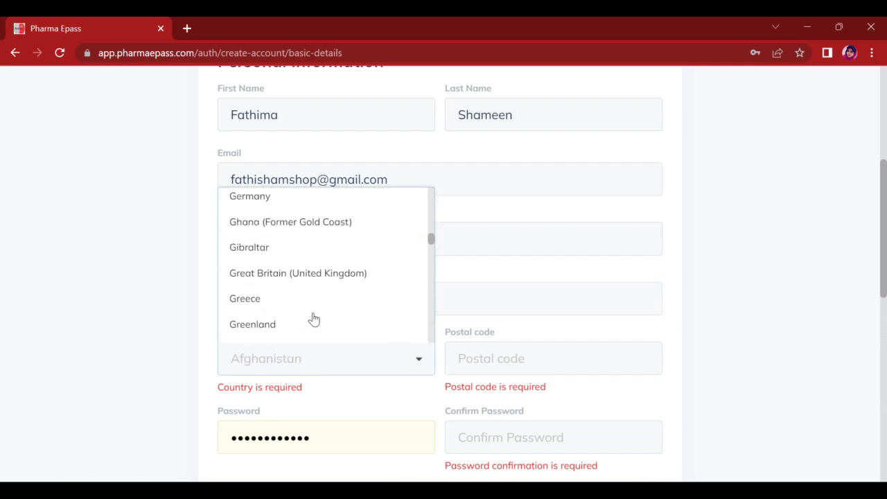
{"action": "scroll", "coordinate": [313, 319], "scroll_direction": "down", "scroll_amount": 2}
- Set the country to India and enter the postal code
{"action": "left_click", "coordinate": [263, 243]}
{"action": "left_click", "coordinate": [522, 351]}
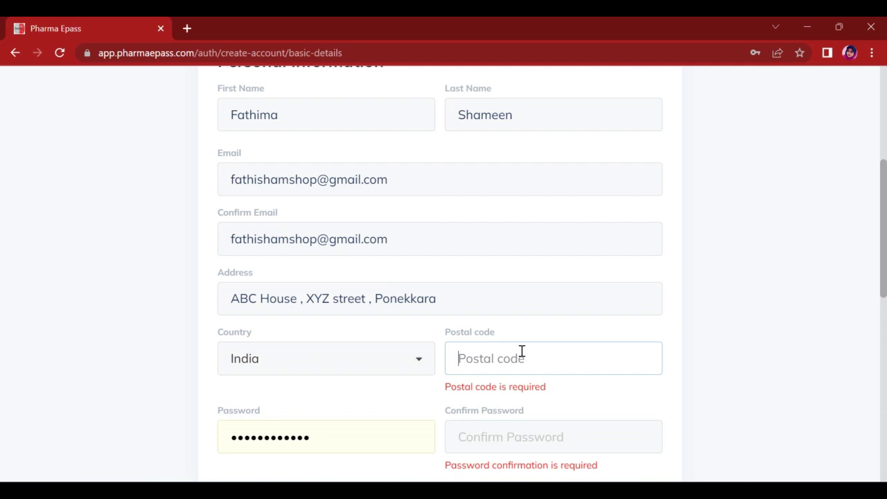
{"action": "type", "text": "682041"}
{"action": "left_click", "coordinate": [866, 252]}
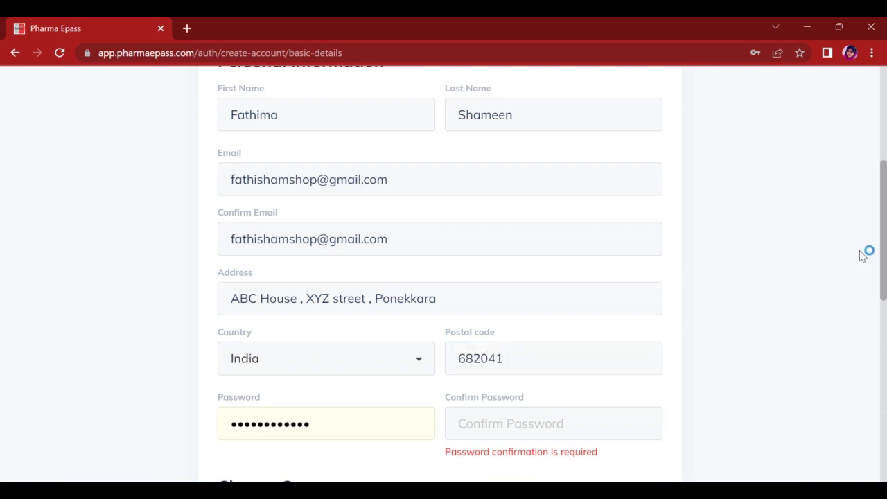
- Enter the account password in Password and Confirm Password, retyping both to a longer password
{"action": "scroll", "coordinate": [866, 252], "scroll_direction": "down", "scroll_amount": 1}
{"action": "left_click", "coordinate": [335, 334]}
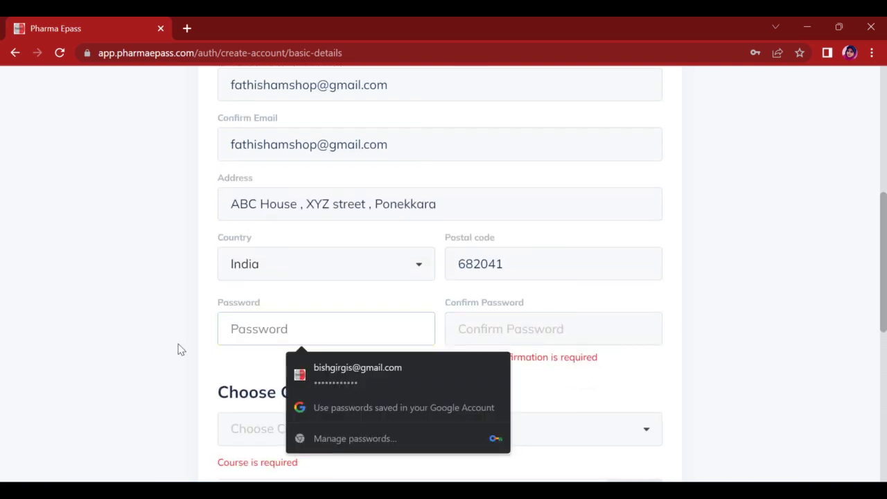
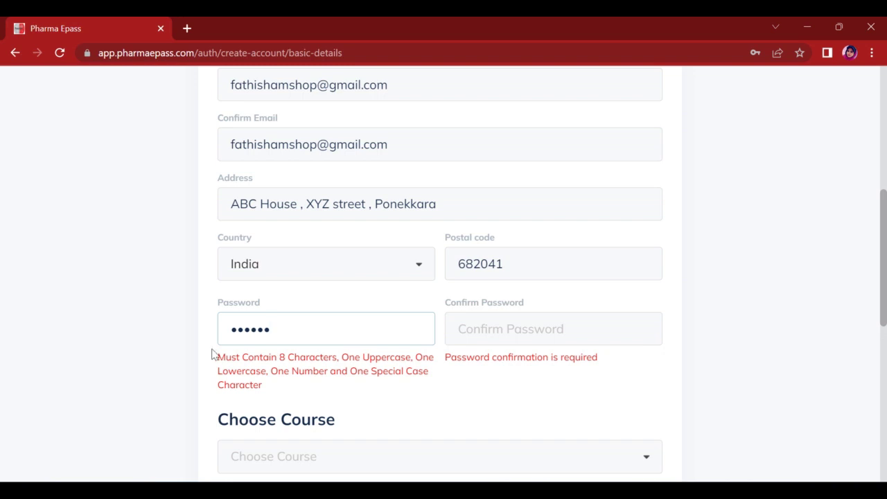
{"action": "left_click", "coordinate": [470, 334]}
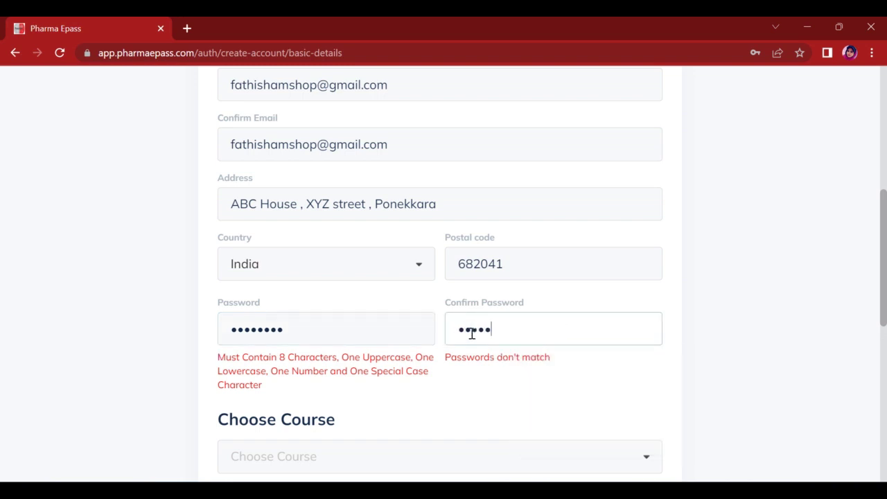
{"action": "left_click_drag", "start_coordinate": [353, 335], "coordinate": [214, 336]}
{"action": "key", "text": "BackSpace"}
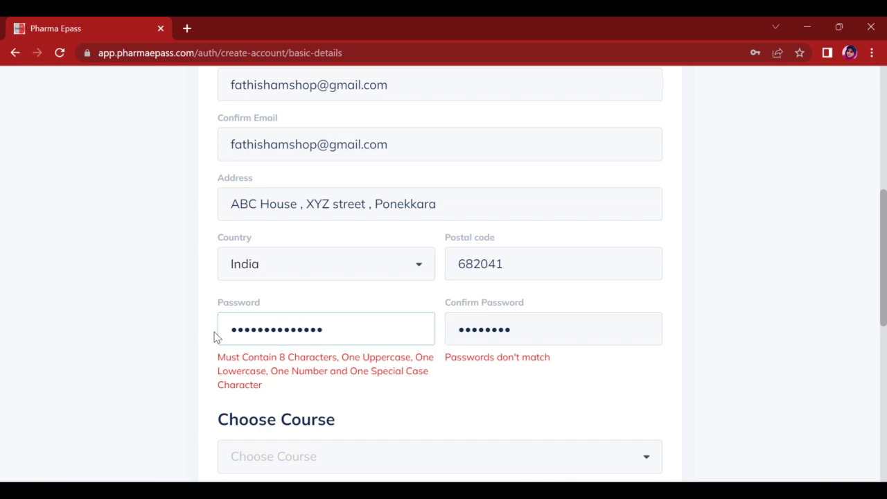
{"action": "left_click_drag", "start_coordinate": [535, 333], "coordinate": [445, 346]}
{"action": "key", "text": "BackSpace"}
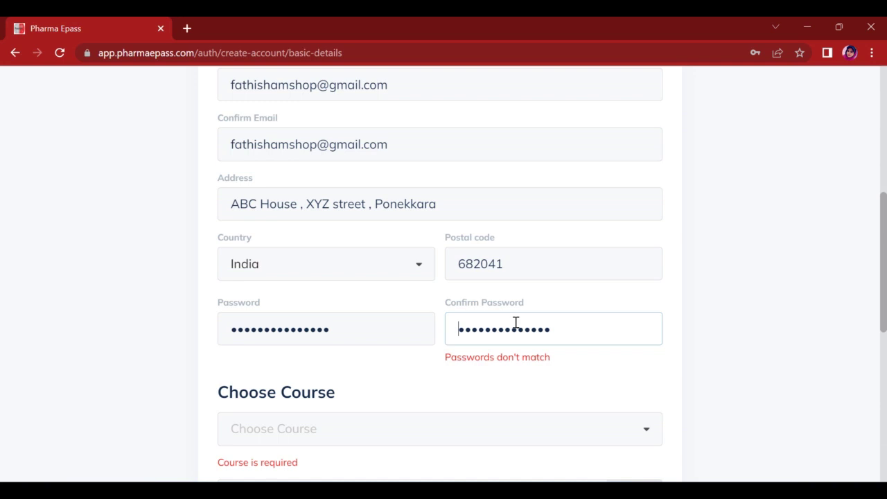
{"action": "scroll", "coordinate": [851, 312], "scroll_direction": "down", "scroll_amount": 1}
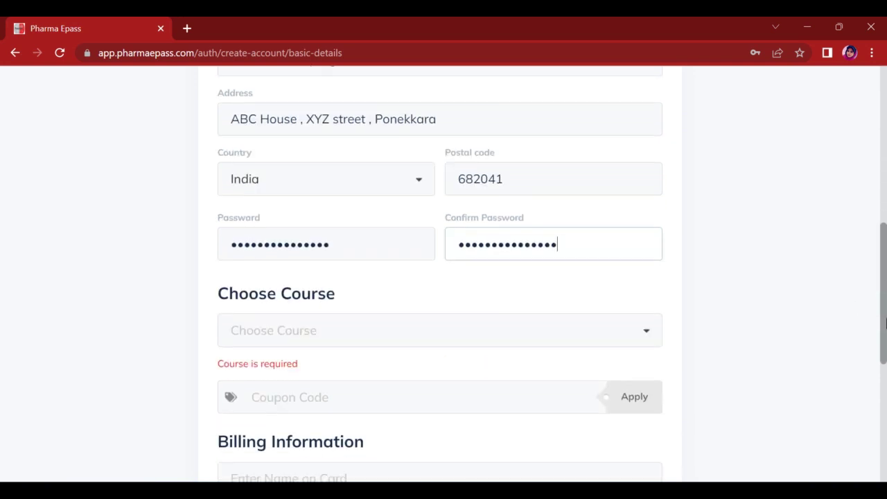
- Select the Evaluating Exam ($899) course and apply a coupon code for $200 off
{"action": "left_click", "coordinate": [636, 333]}
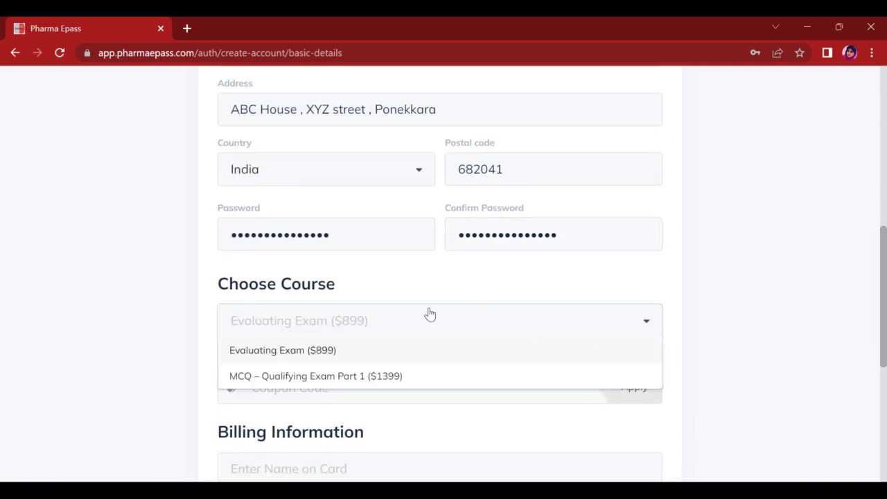
{"action": "left_click", "coordinate": [310, 351]}
{"action": "left_click", "coordinate": [328, 367]}
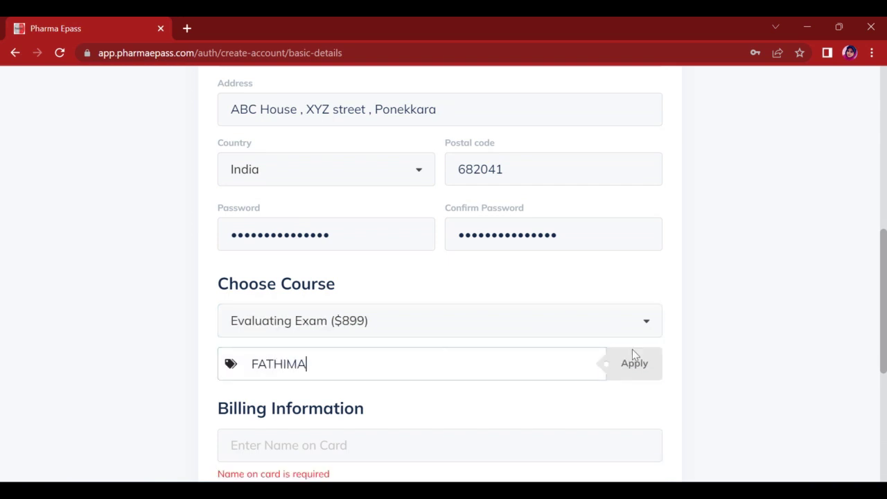
{"action": "left_click", "coordinate": [632, 352]}
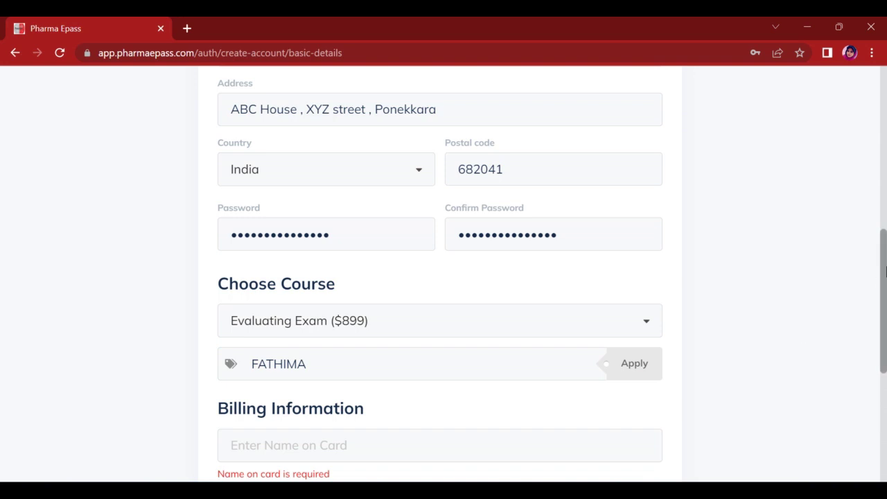
{"action": "left_click_drag", "start_coordinate": [882, 291], "coordinate": [884, 324]}
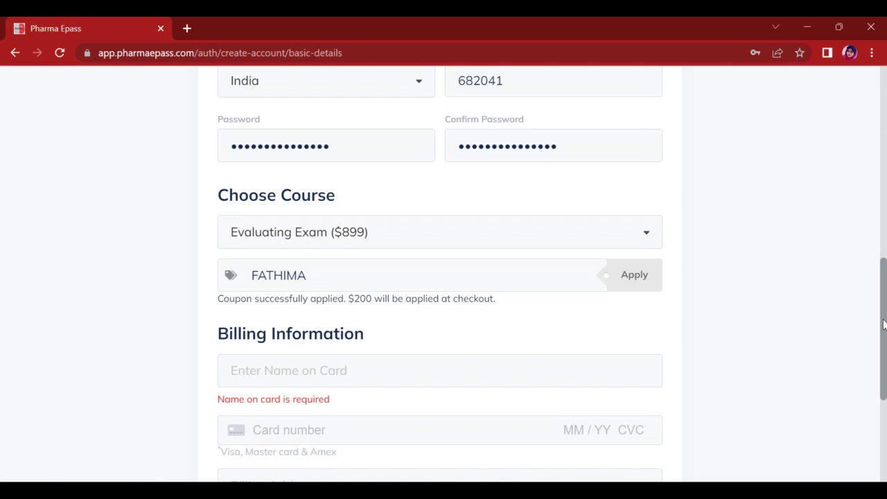
{"action": "left_click_drag", "start_coordinate": [252, 275], "coordinate": [726, 296]}
{"action": "left_click", "coordinate": [726, 296]}
{"action": "scroll", "coordinate": [415, 371], "scroll_direction": "down", "scroll_amount": 1}
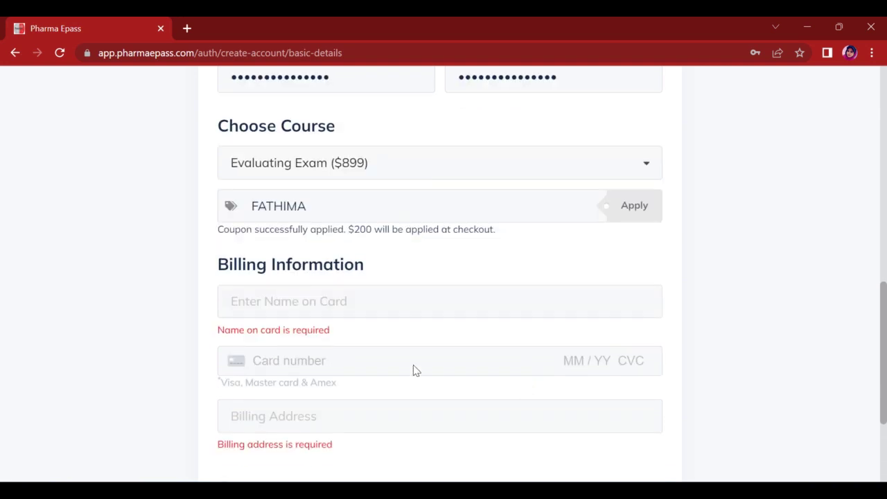
{"action": "left_click", "coordinate": [300, 316]}
{"action": "scroll", "coordinate": [382, 363], "scroll_direction": "down", "scroll_amount": 3}
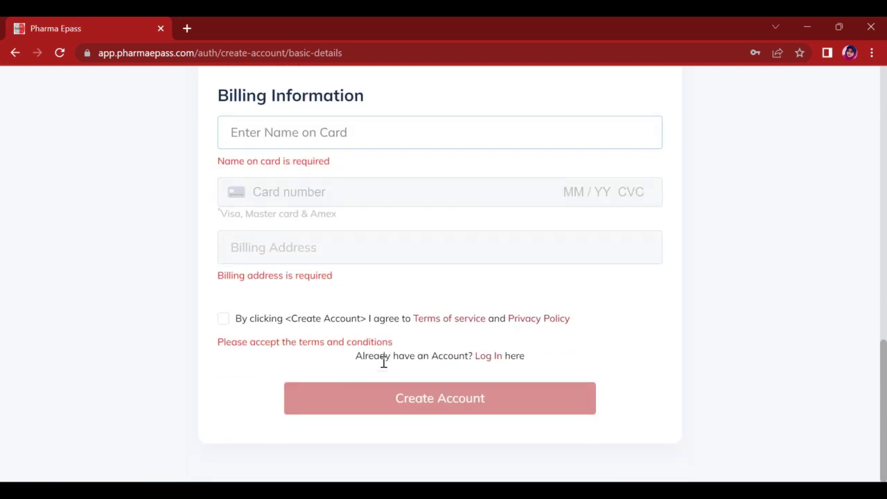
{"action": "scroll", "coordinate": [533, 386], "scroll_direction": "up", "scroll_amount": 1}
{"action": "scroll", "coordinate": [533, 390], "scroll_direction": "down", "scroll_amount": 1}
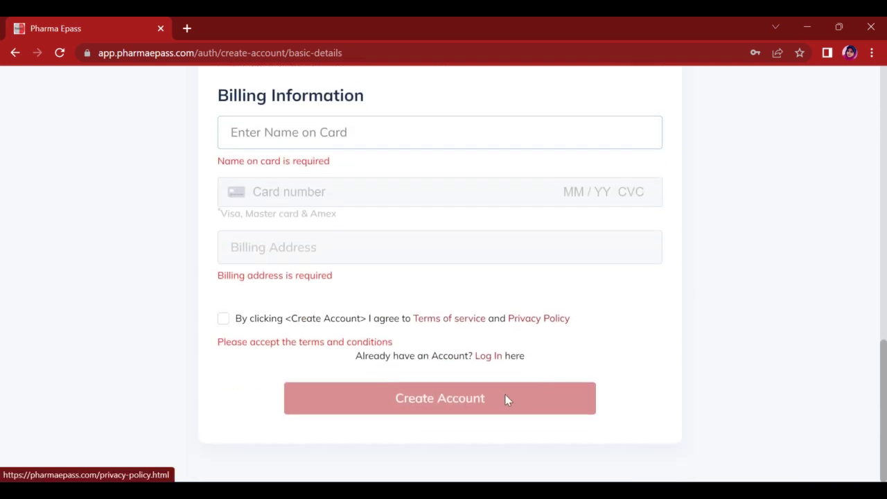
{"action": "scroll", "coordinate": [689, 366], "scroll_direction": "up", "scroll_amount": 10}
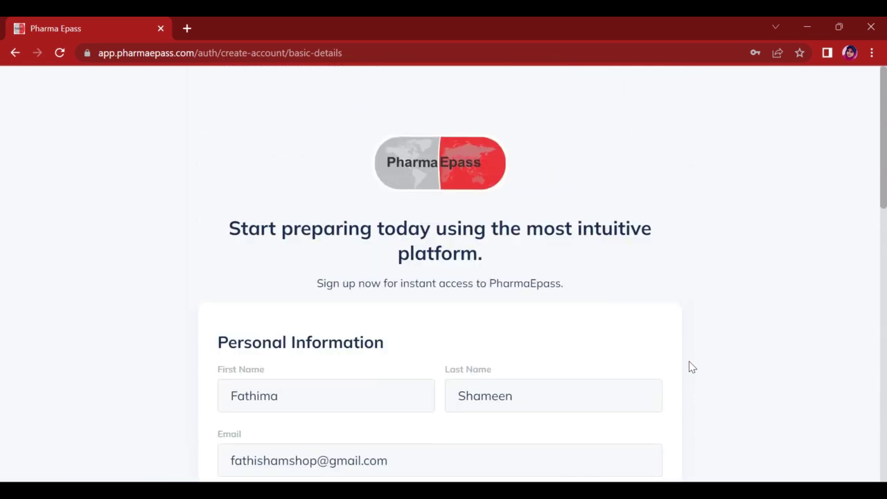
{"action": "left_click_drag", "start_coordinate": [215, 226], "coordinate": [539, 322]}
{"action": "left_click", "coordinate": [663, 278]}
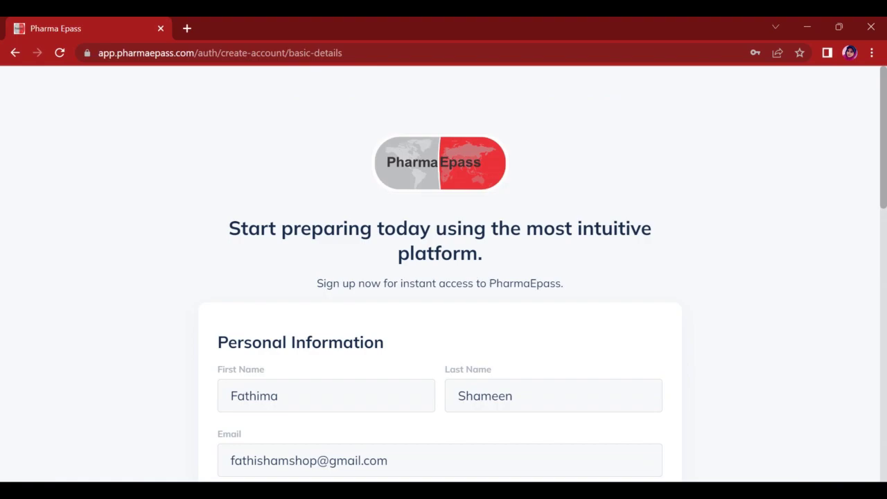